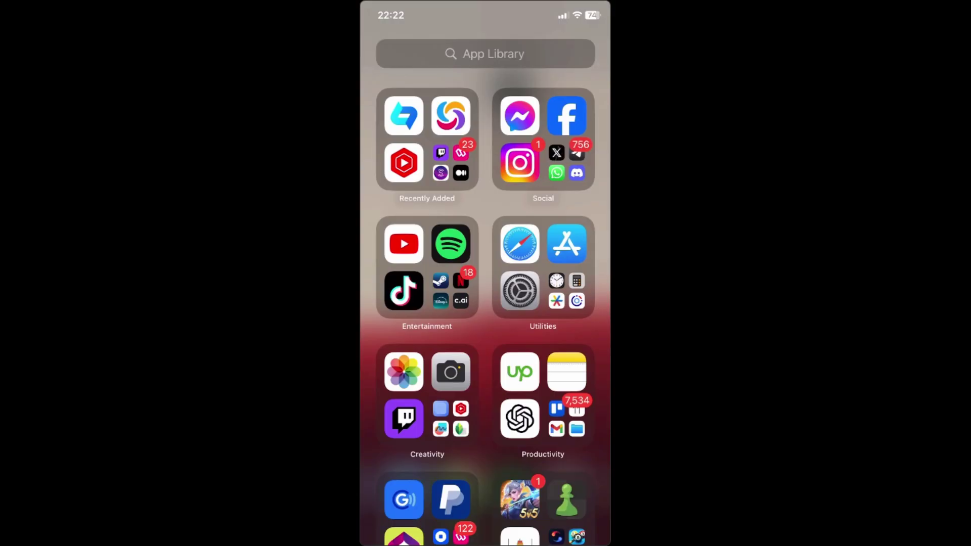
pyautogui.scroll(-1, 486, 293)
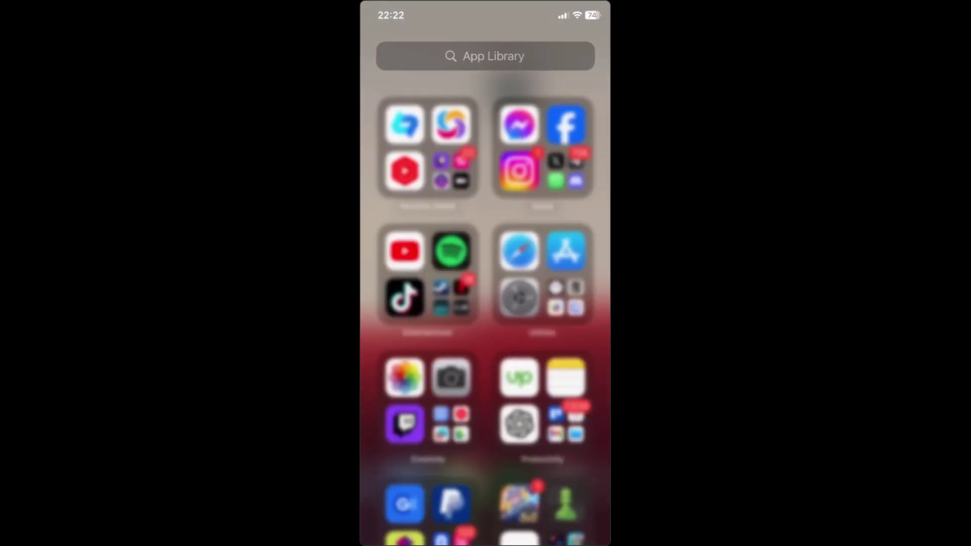
# Step: Launch Settings, dismiss the leftover search, and go to the General page
pyautogui.click(519, 274)
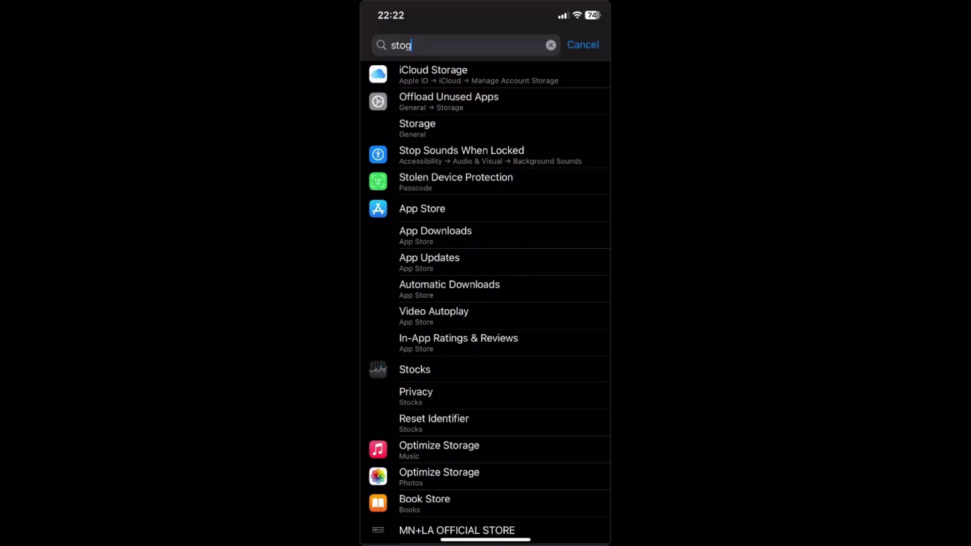
pyautogui.click(583, 43)
pyautogui.scroll(-3, 486, 303)
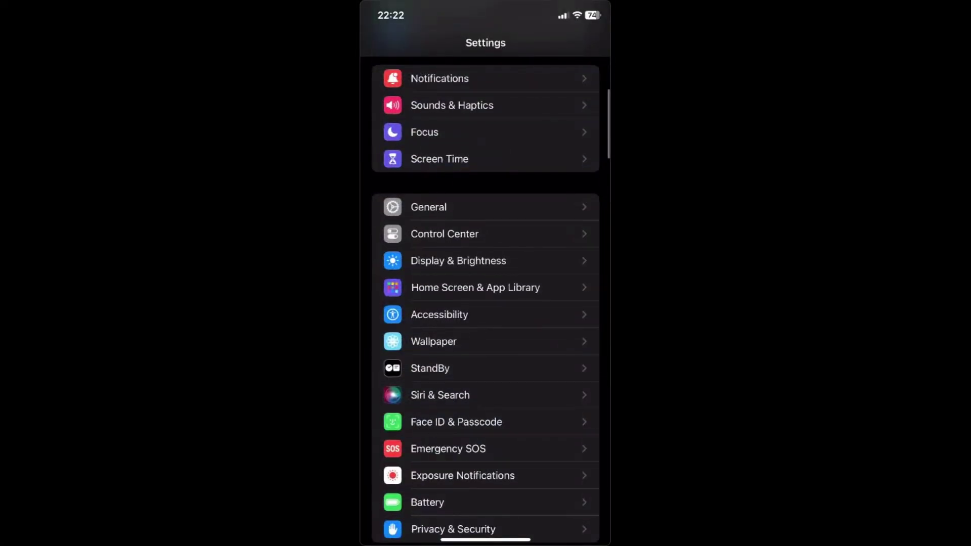
pyautogui.click(425, 206)
pyautogui.scroll(-5, 486, 304)
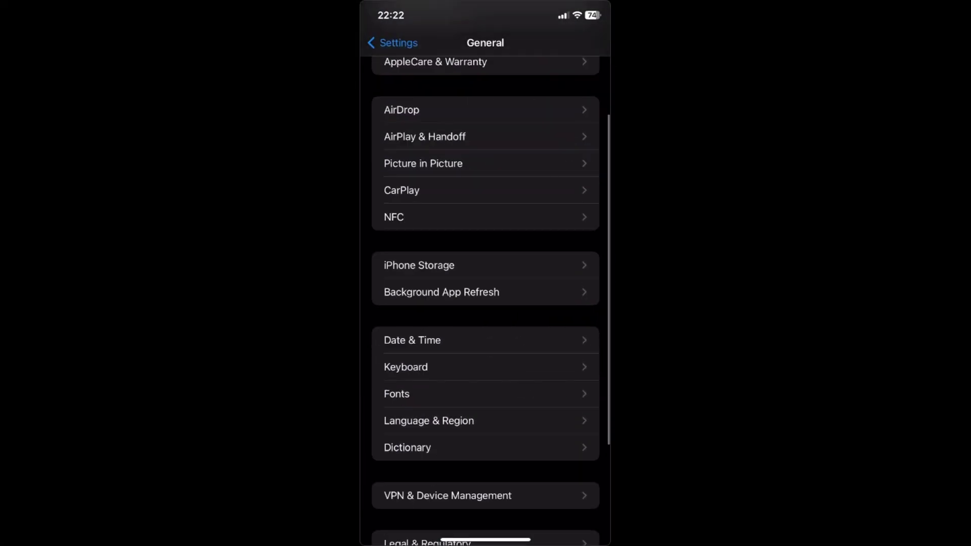
pyautogui.scroll(3, 485, 304)
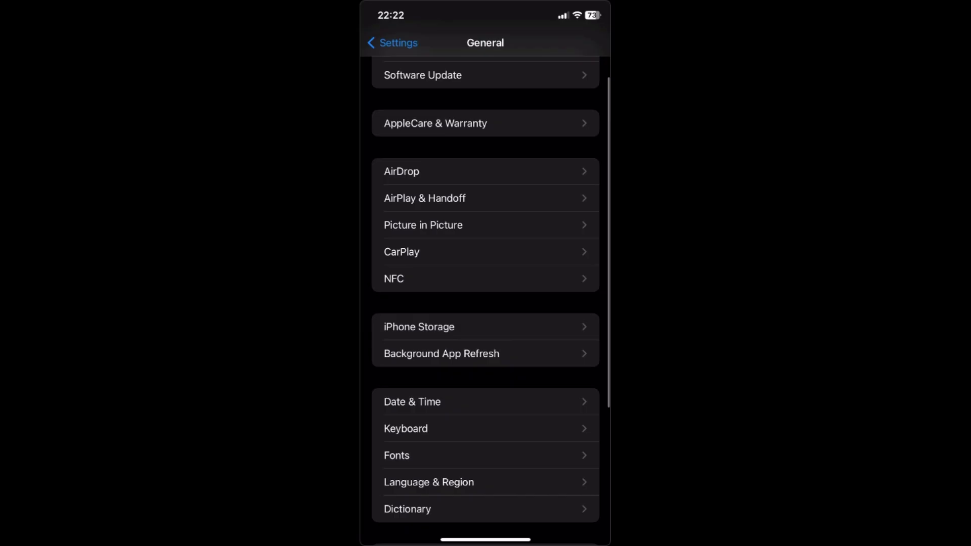
# Step: Show the full list of installed apps under iPhone Storage
pyautogui.click(419, 327)
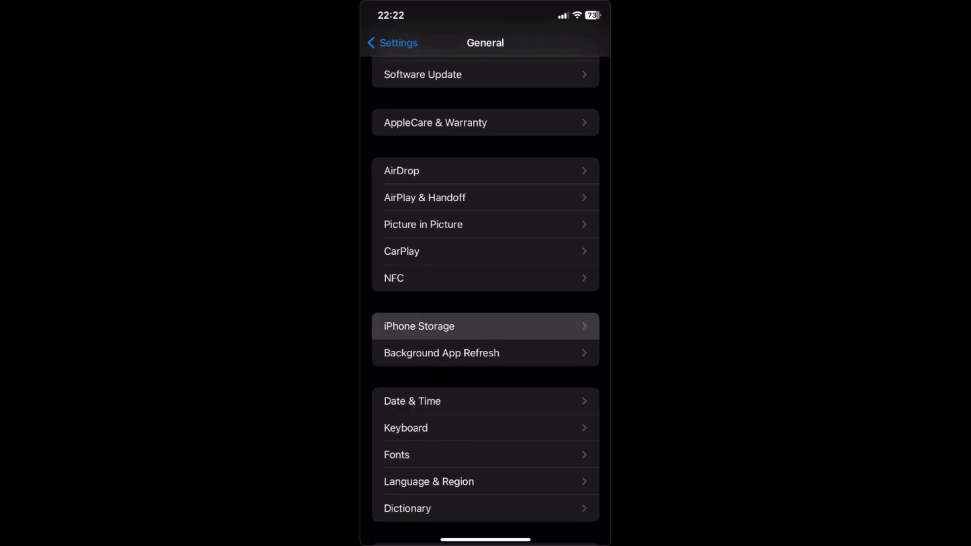
pyautogui.scroll(-2, 485, 304)
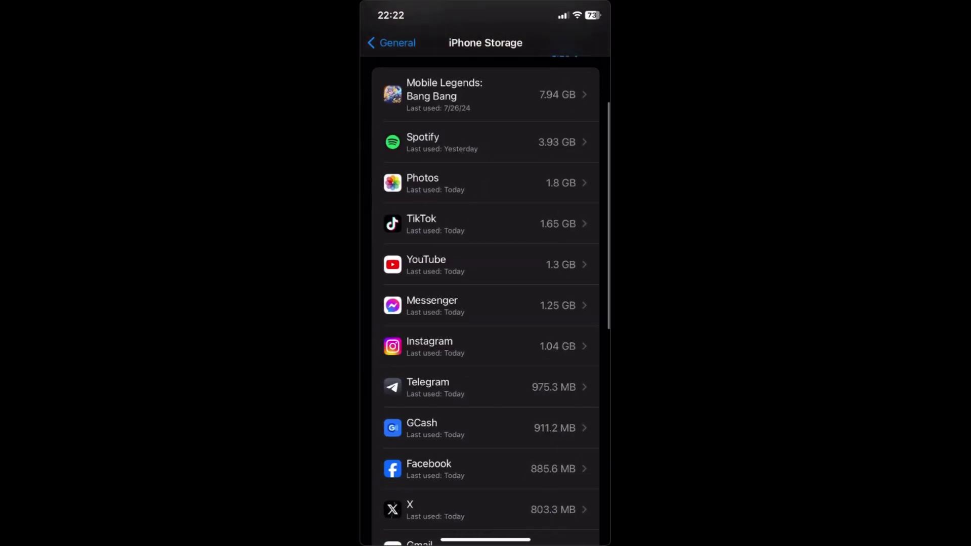
pyautogui.scroll(-3, 485, 303)
pyautogui.scroll(-2, 485, 304)
pyautogui.scroll(-2, 485, 304)
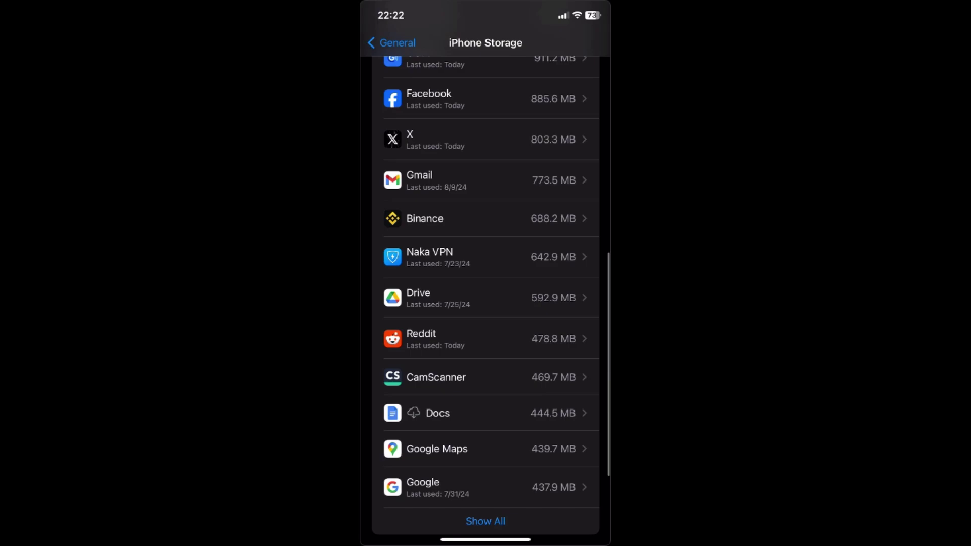
pyautogui.scroll(-2, 486, 304)
pyautogui.click(486, 408)
pyautogui.scroll(-10, 485, 304)
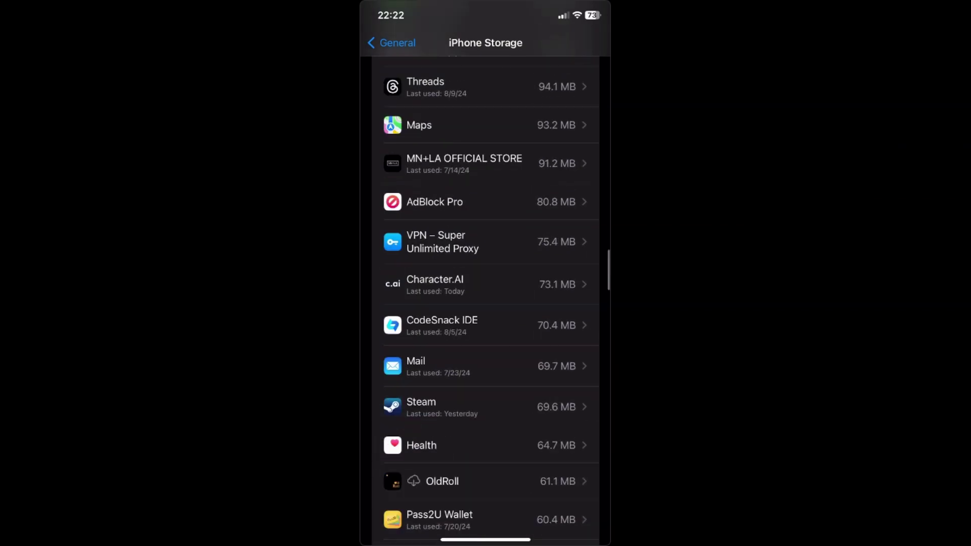
pyautogui.scroll(-1, 486, 303)
pyautogui.scroll(-1, 485, 304)
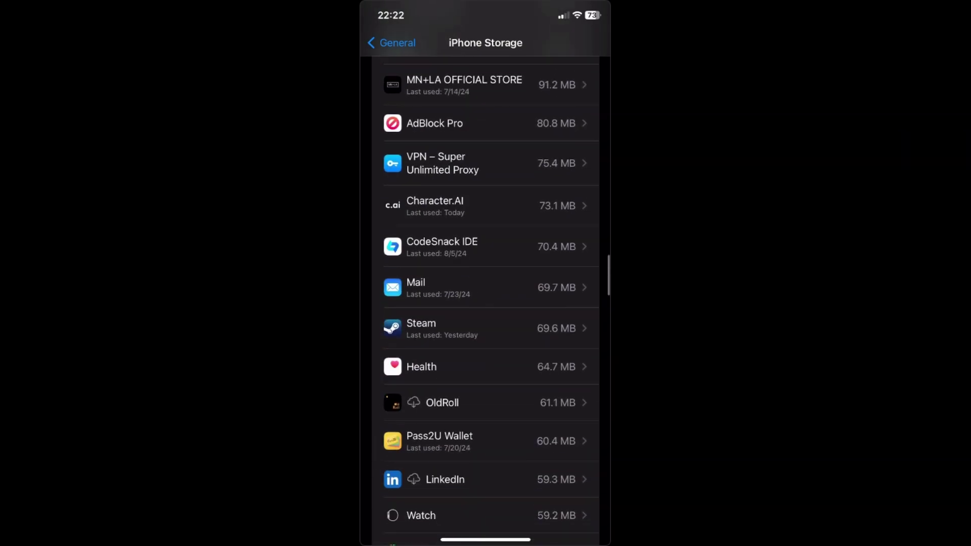
# Step: Open Character.AI's storage details showing 50.7 MB app size and 22.5 MB of data
pyautogui.click(434, 205)
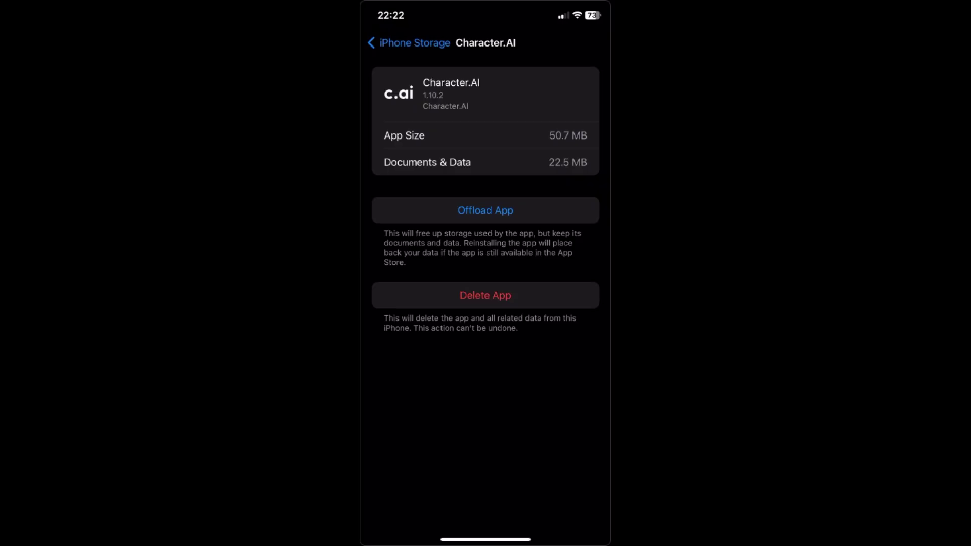